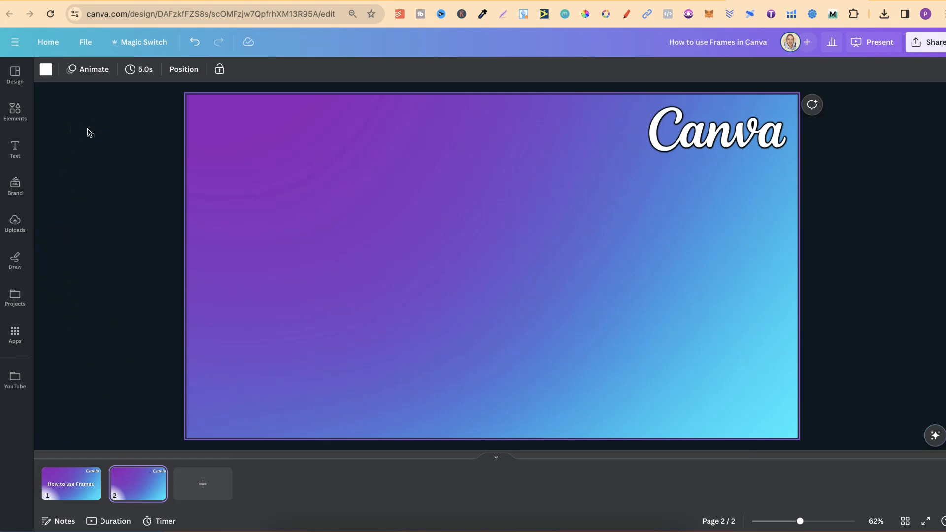
- Search the elements library for "frames" and open the Frames category
click(15, 109)
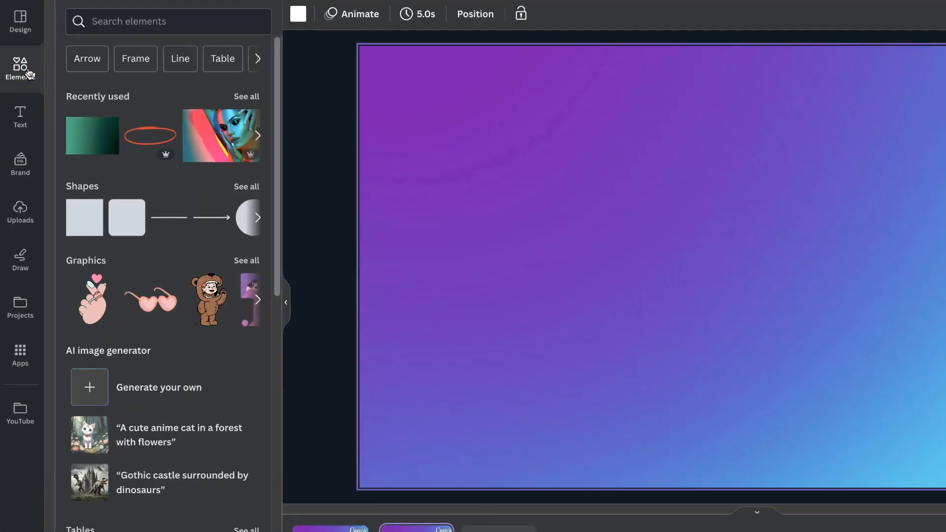
click(129, 21)
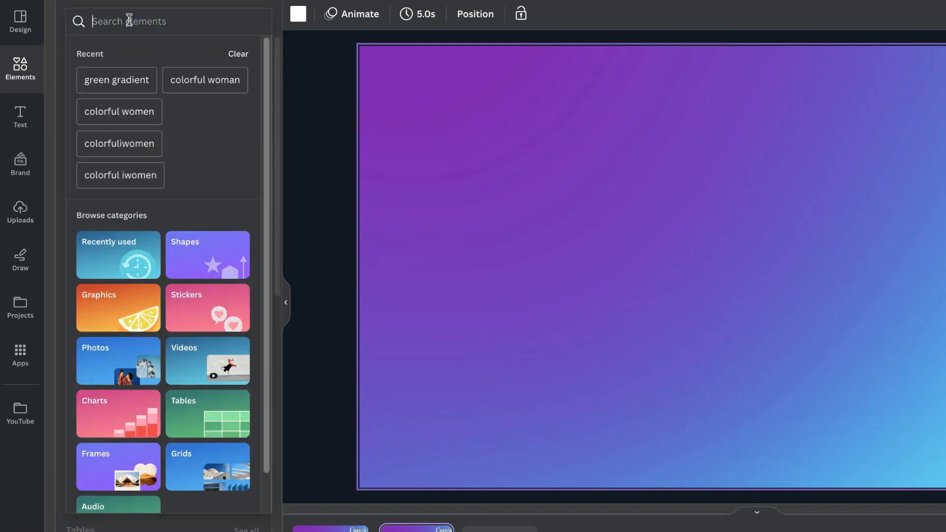
text(frames)
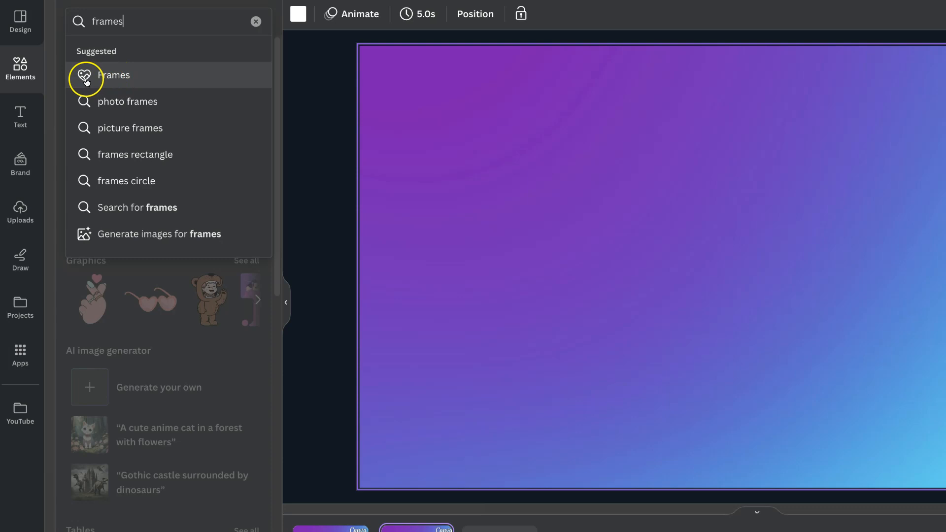
click(117, 80)
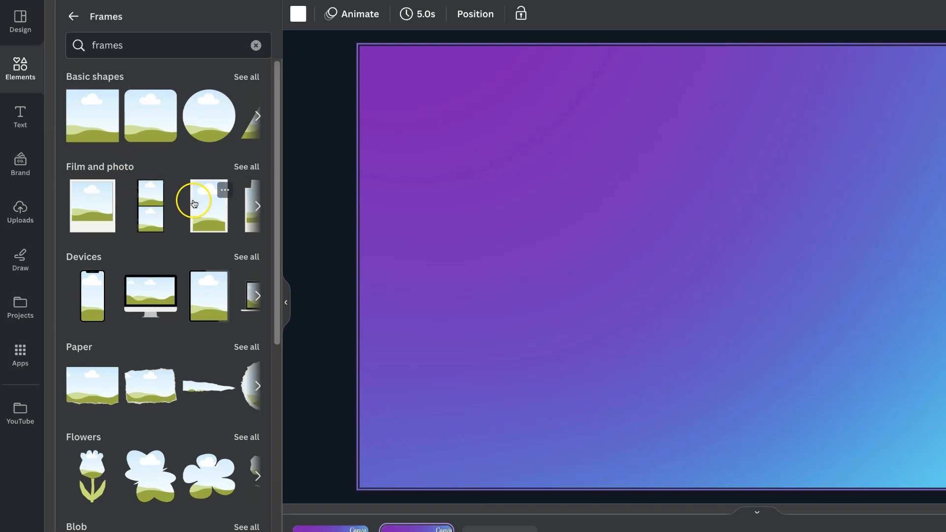
- Examine the available frame categories, from basic shapes and film frames through letters, numbers and trending
scroll(91, 204, down, 2)
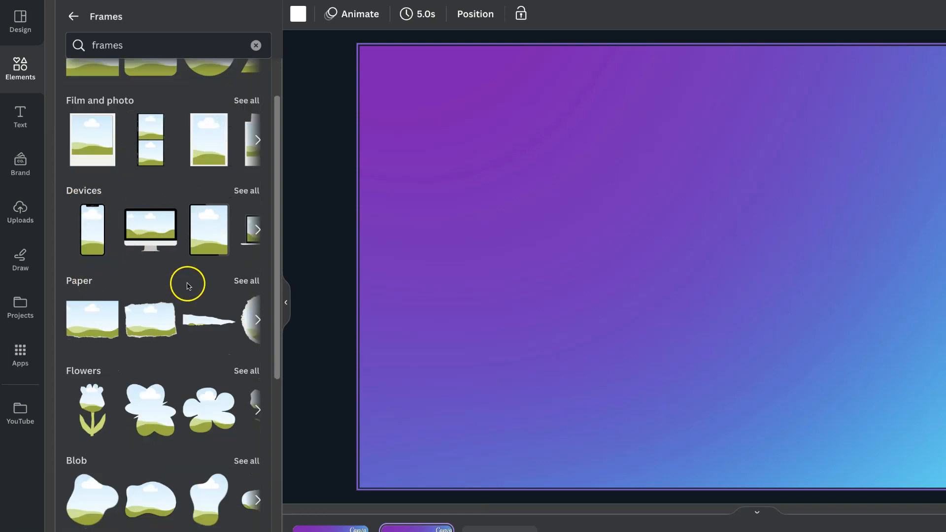
scroll(184, 281, down, 2)
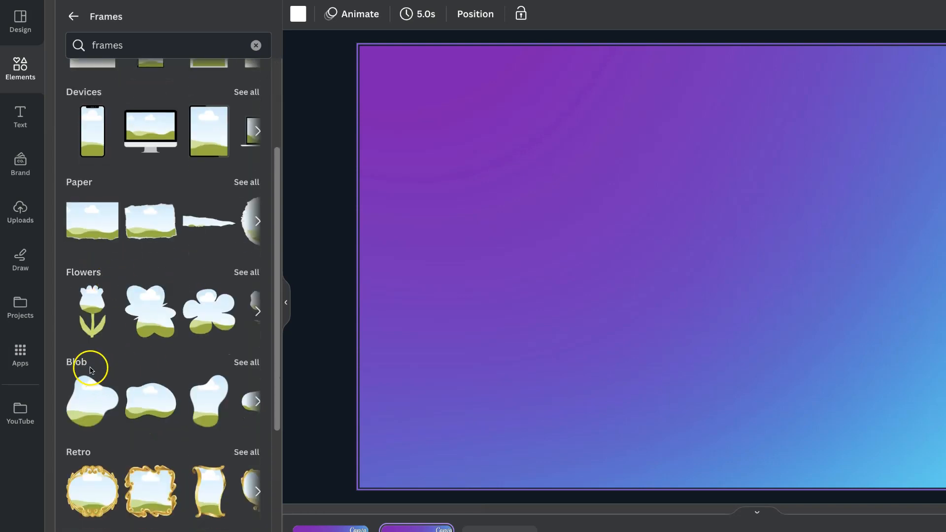
scroll(187, 373, down, 1)
scroll(187, 374, down, 2)
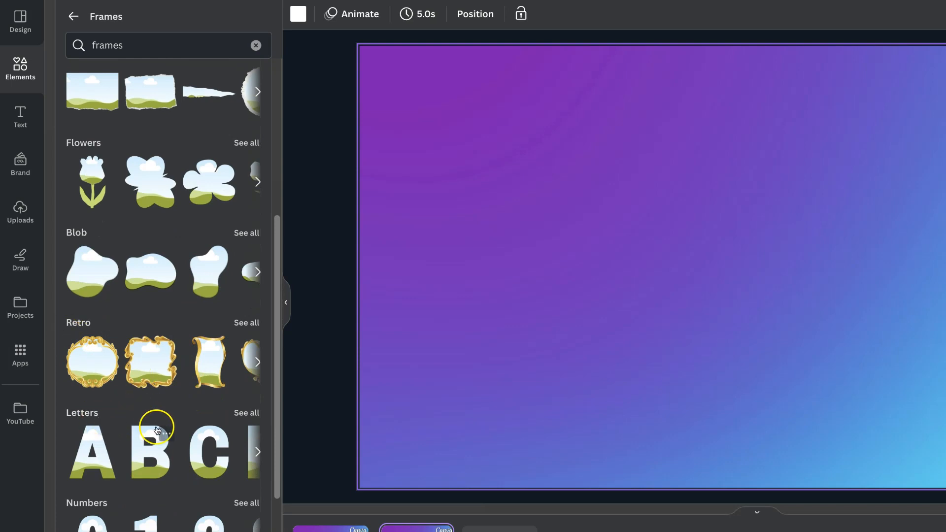
scroll(157, 432, down, 1)
scroll(157, 433, down, 2)
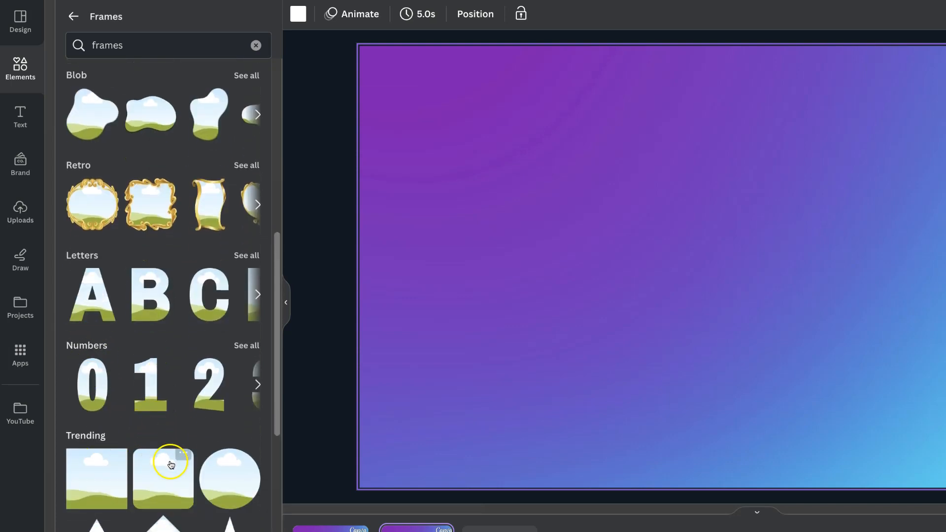
scroll(167, 463, down, 2)
scroll(172, 466, down, 12)
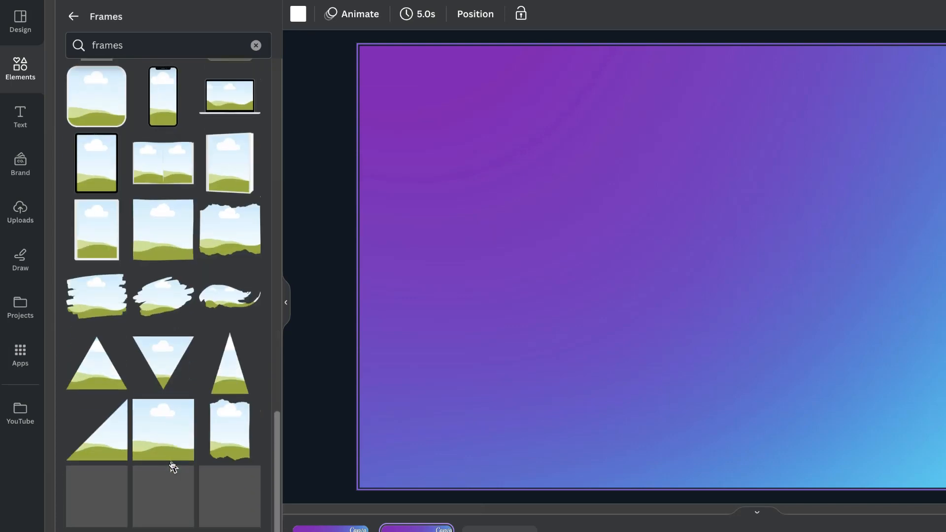
scroll(173, 466, up, 15)
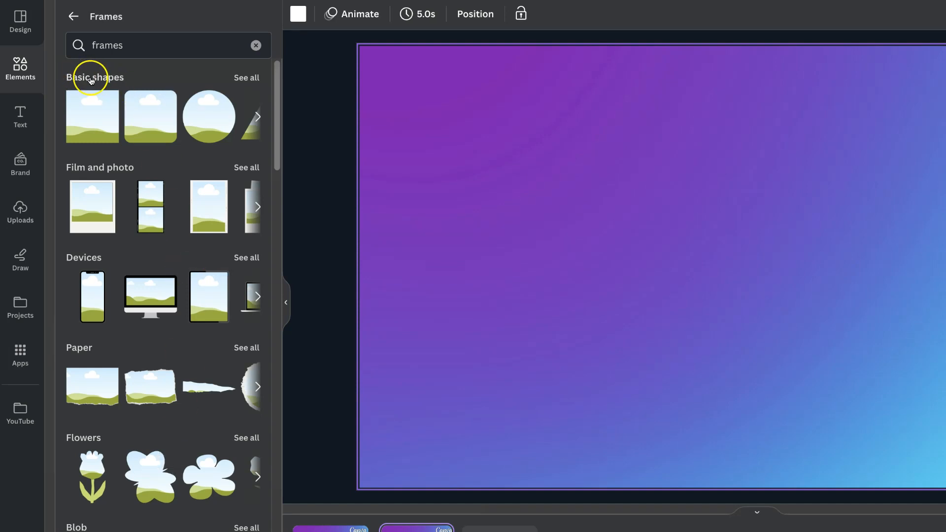
- Add a heart frame from the full Basic shapes collection and place it in the page's upper left area
click(253, 80)
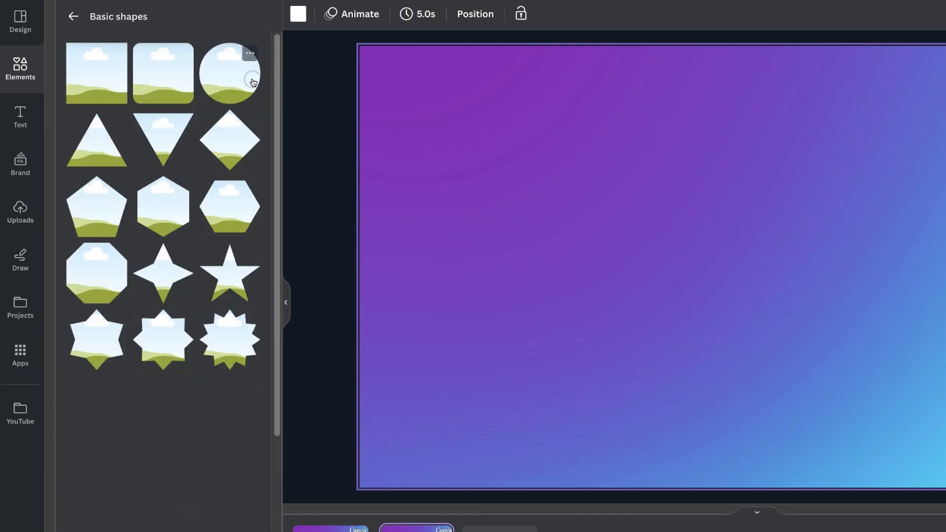
scroll(212, 427, down, 10)
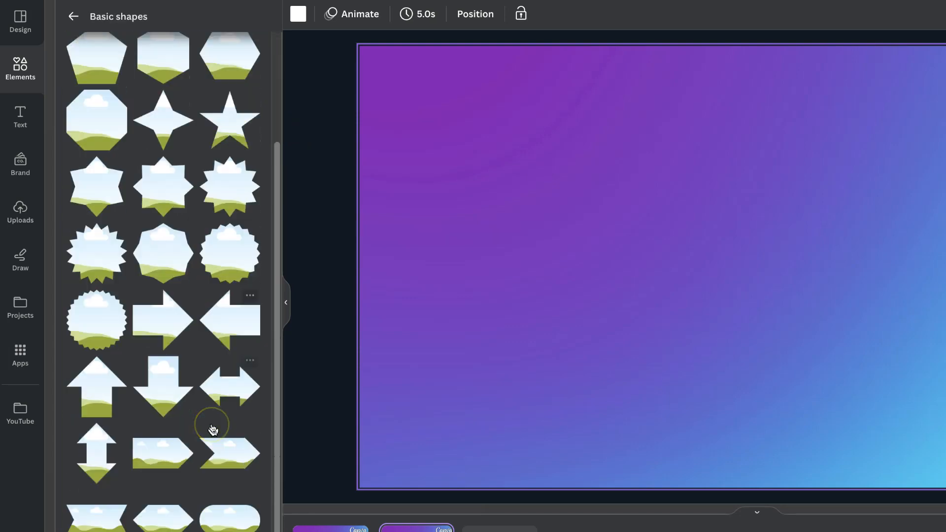
scroll(212, 427, up, 2)
click(239, 310)
click(683, 240)
drag(683, 241, 465, 176)
- Add triangle and star frames, placing the triangle beside the heart and the star in the page's lower right corner
scroll(142, 175, up, 4)
scroll(142, 176, up, 4)
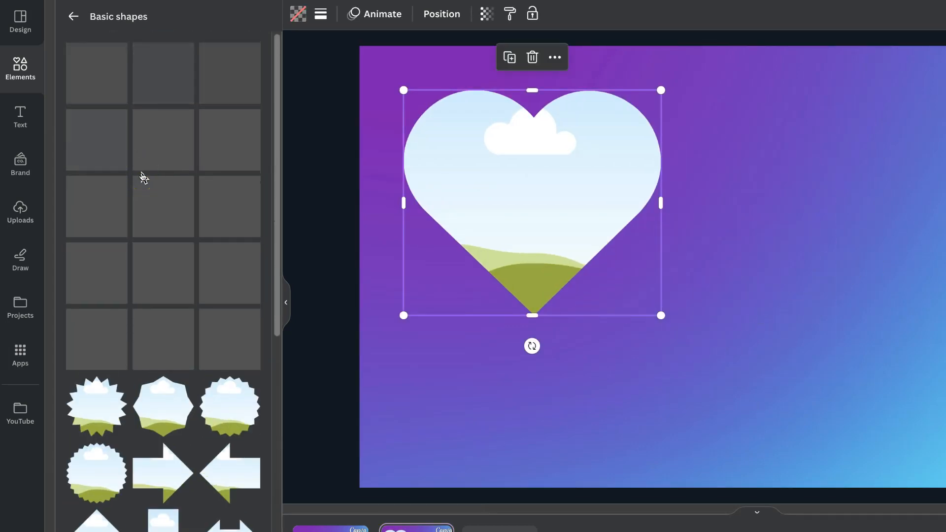
click(100, 135)
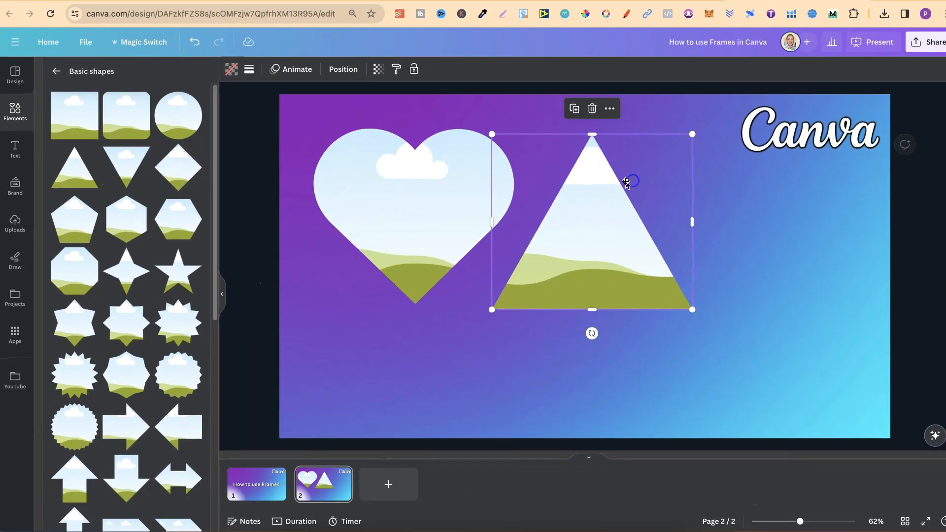
click(183, 270)
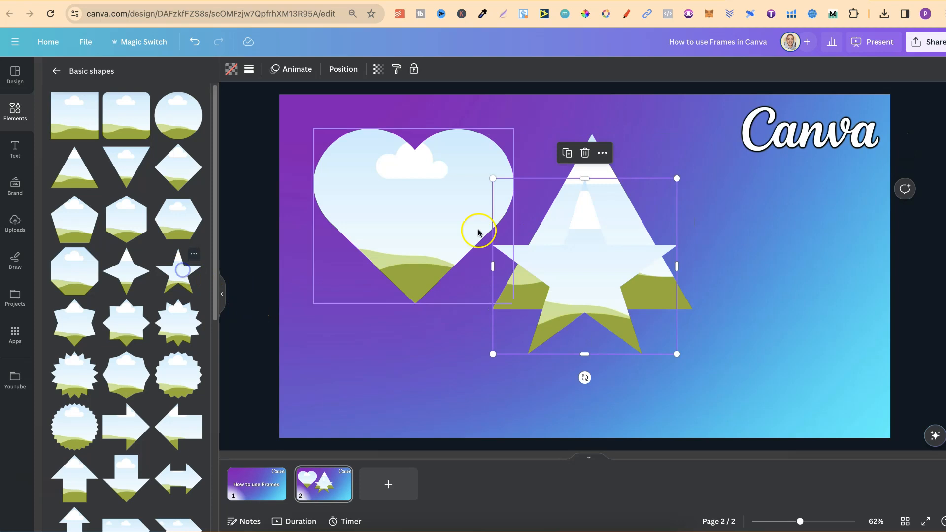
drag(575, 242, 786, 315)
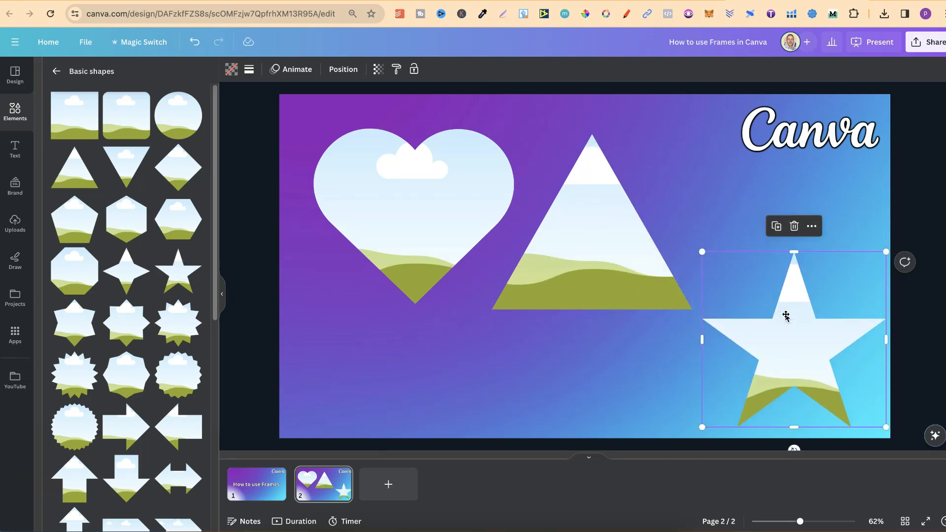
- Fill the heart frame with the recently used photo of the woman in colorful face paint
click(12, 113)
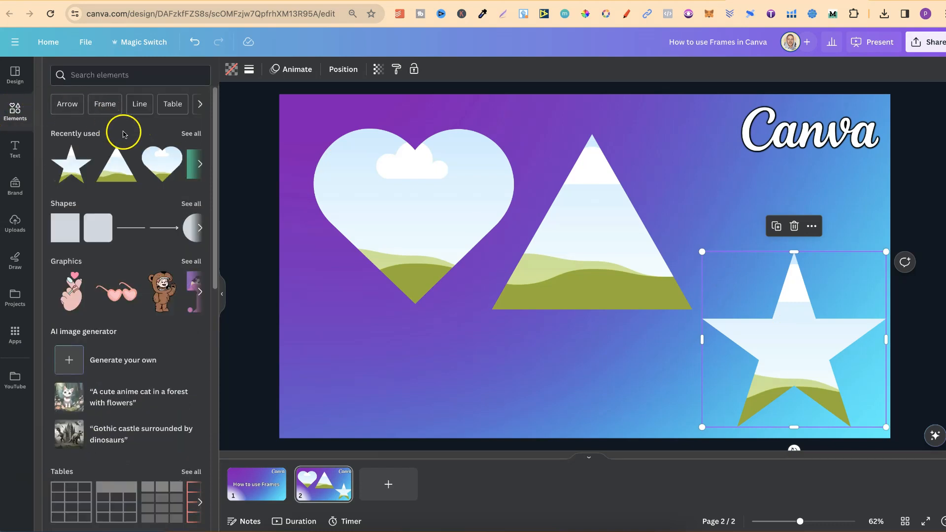
click(191, 134)
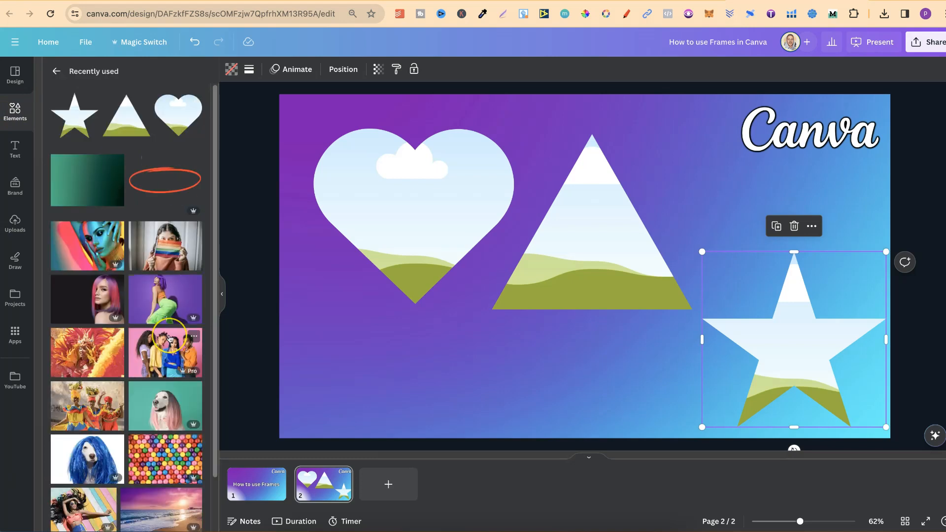
scroll(170, 339, down, 3)
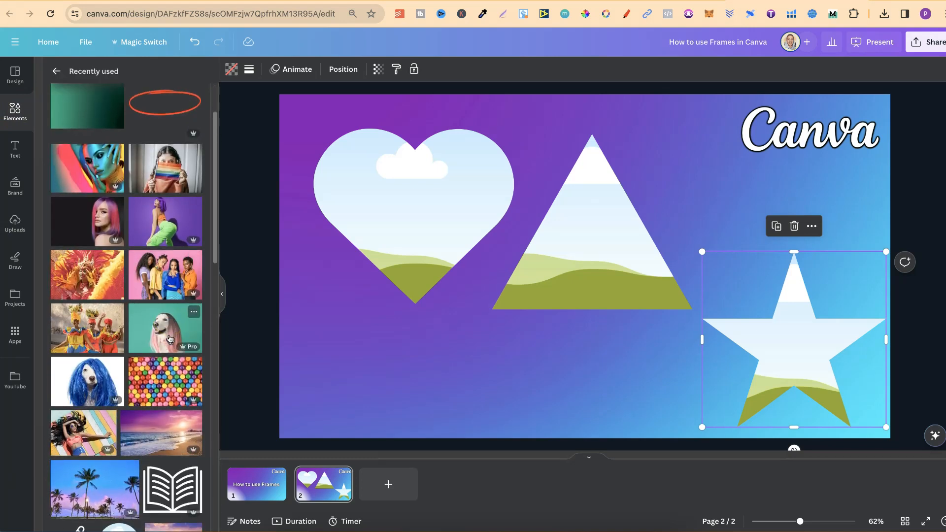
drag(72, 164, 337, 183)
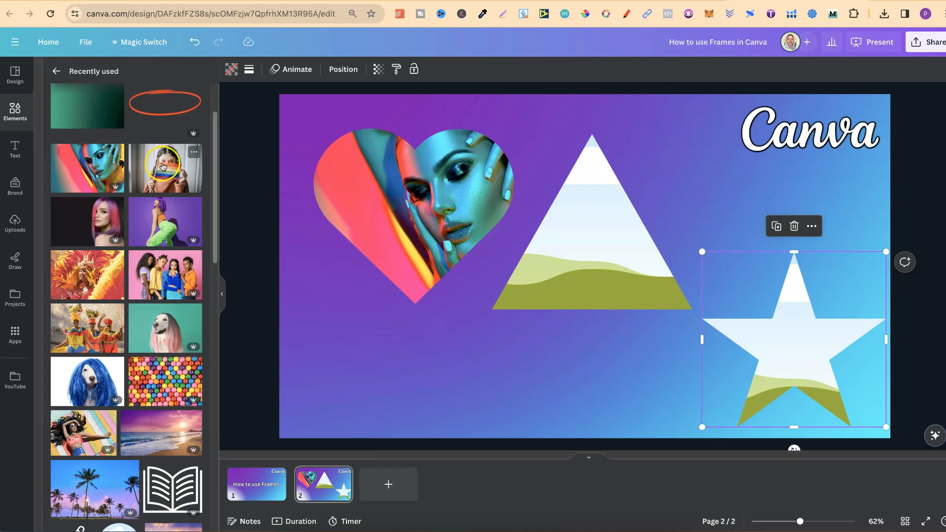
- Fill the triangle frame with the rainbow-flag photo and the star frame with the photo of the dog in a blue wig
click(160, 172)
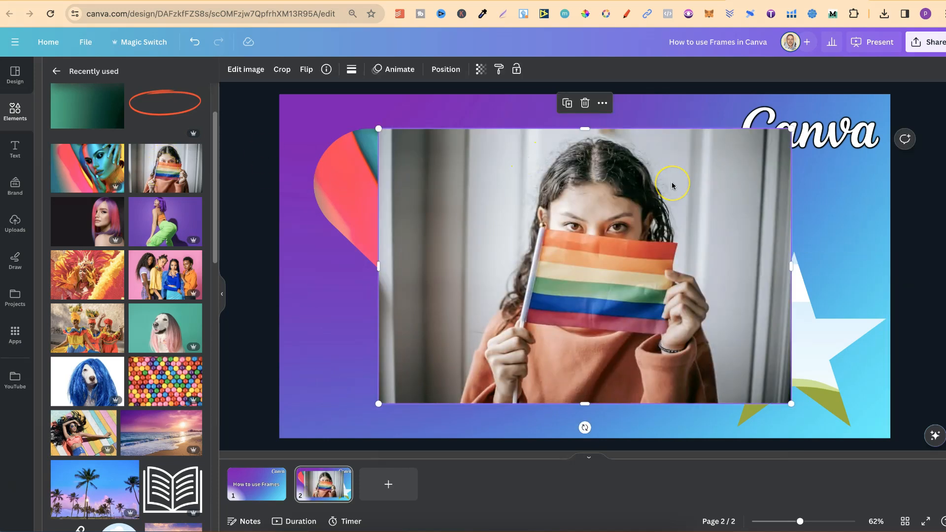
drag(671, 185, 605, 215)
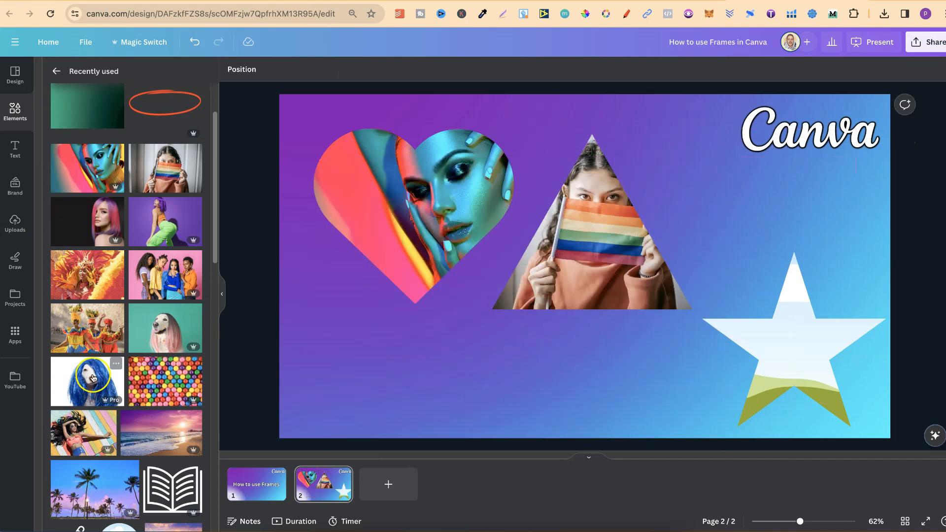
click(89, 380)
drag(661, 243, 805, 301)
- Shift the photo left inside the heart frame so the woman's face is centered, and apply the crop
click(420, 219)
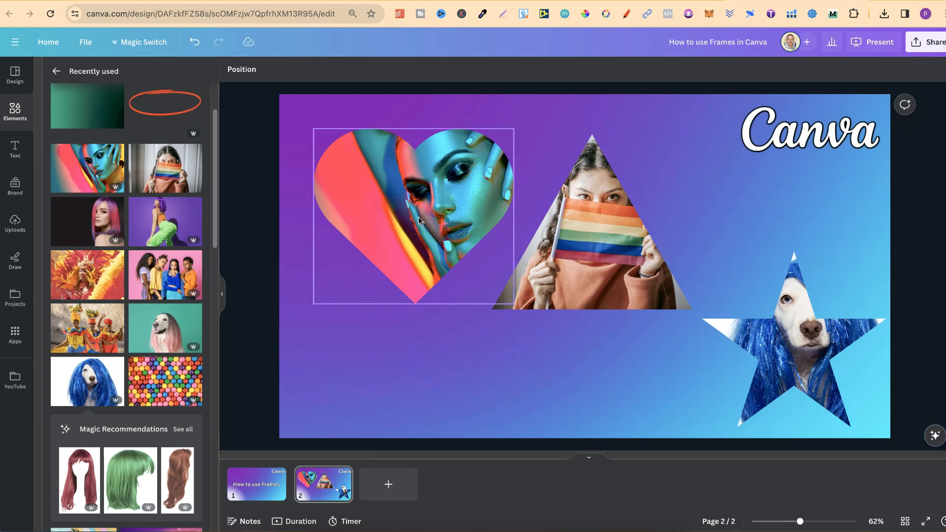
double_click(422, 220)
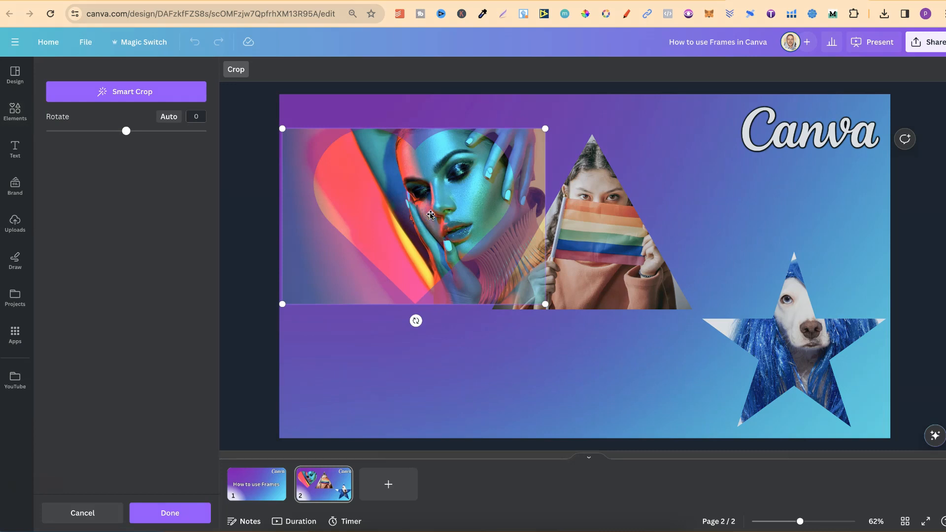
drag(431, 214, 360, 223)
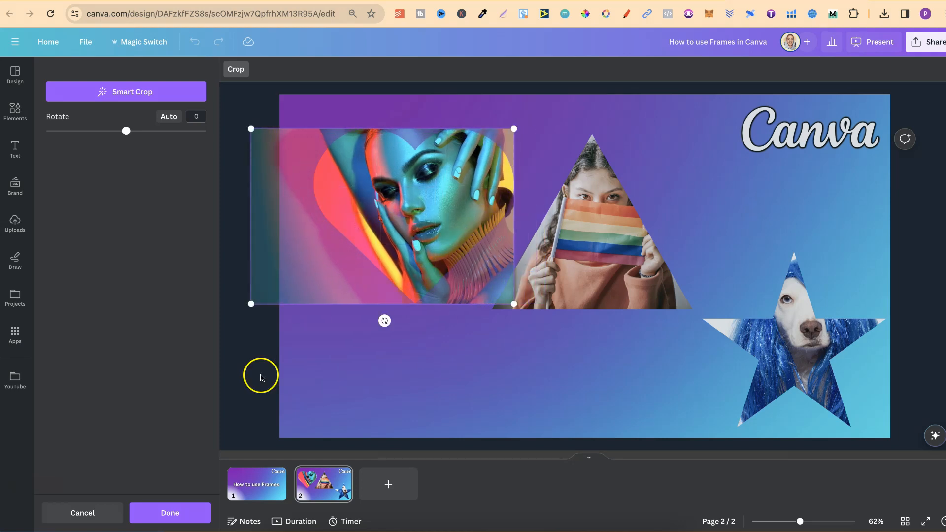
click(165, 513)
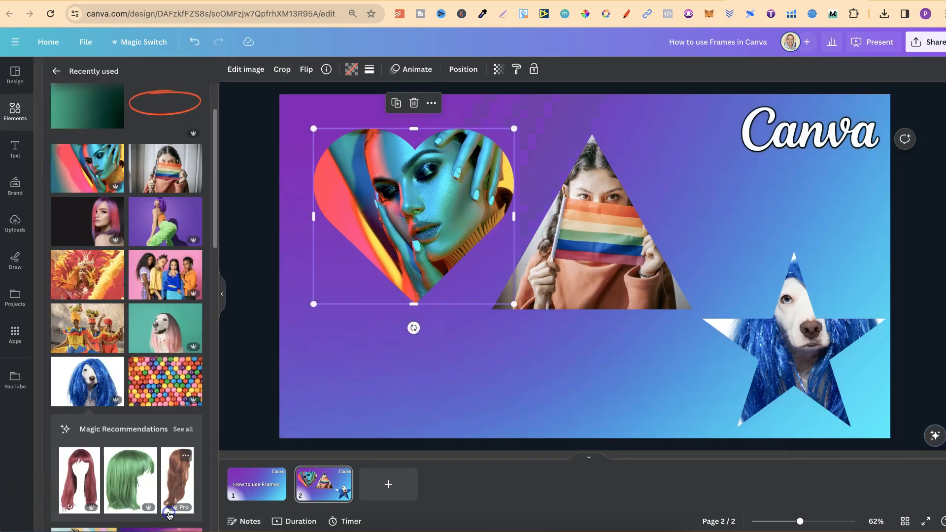
- Shift the rainbow-flag photo slightly left inside the triangle frame and apply the crop
double_click(607, 240)
drag(607, 238, 592, 237)
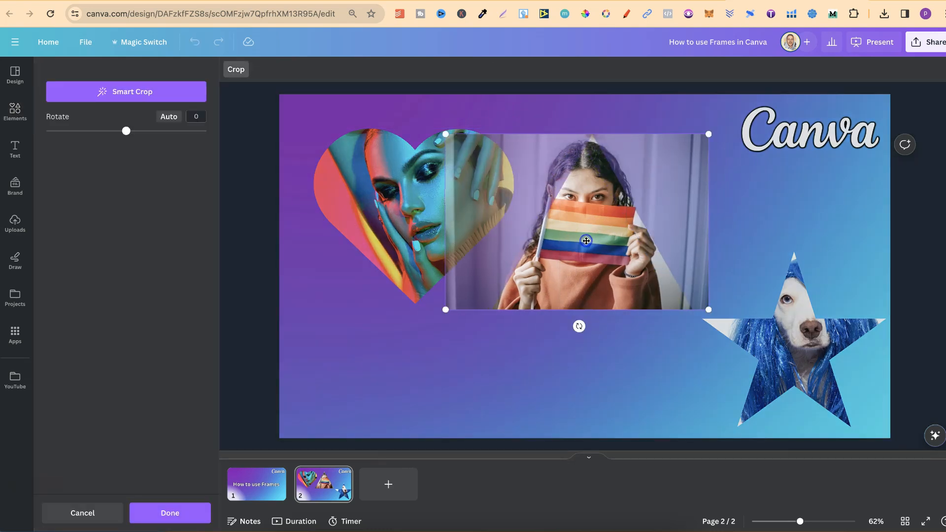
click(179, 512)
- Adjust the dog photo's position slightly inside the star frame and apply the crop
click(814, 352)
double_click(813, 352)
mouse_move(813, 352)
mouse_down()
mouse_move(783, 351)
mouse_move(799, 353)
mouse_up()
click(180, 513)
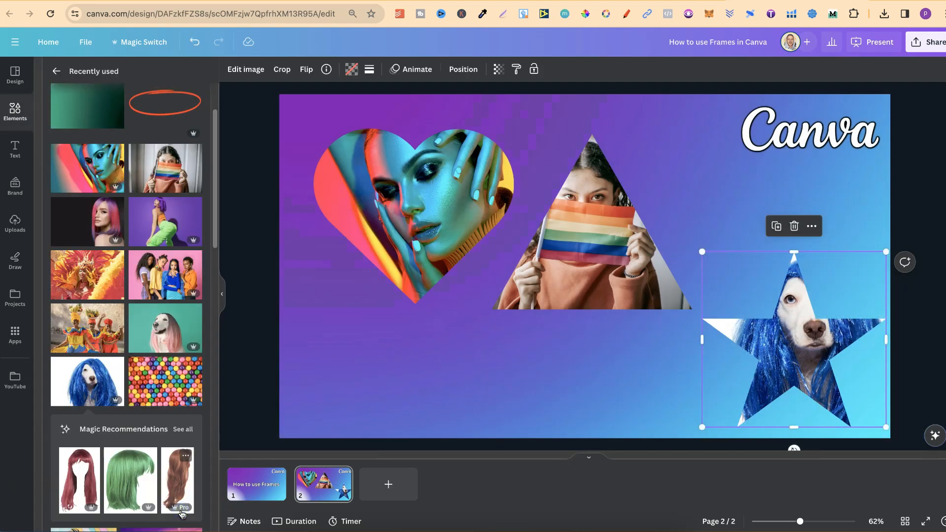
click(468, 430)
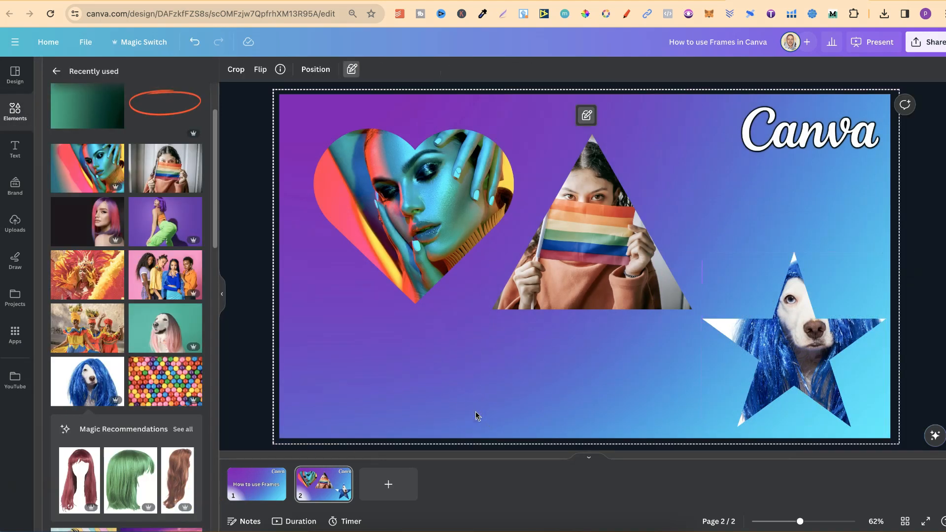
- Give the heart frame a solid border with a weight of 16 and corner rounding of 45
click(222, 294)
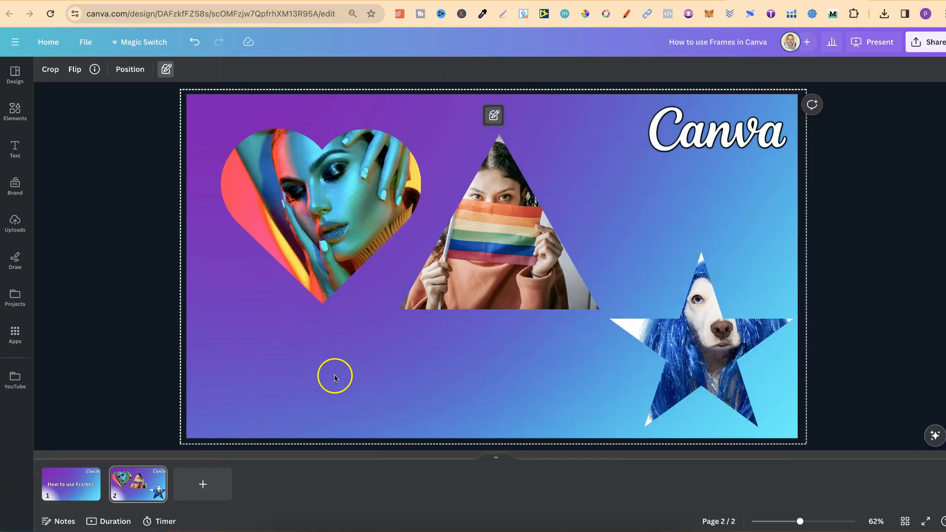
click(335, 201)
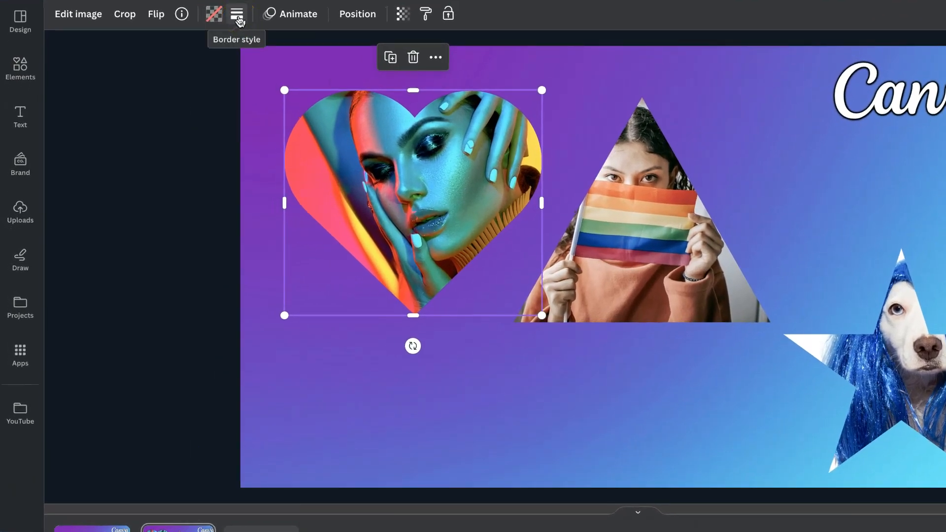
click(237, 15)
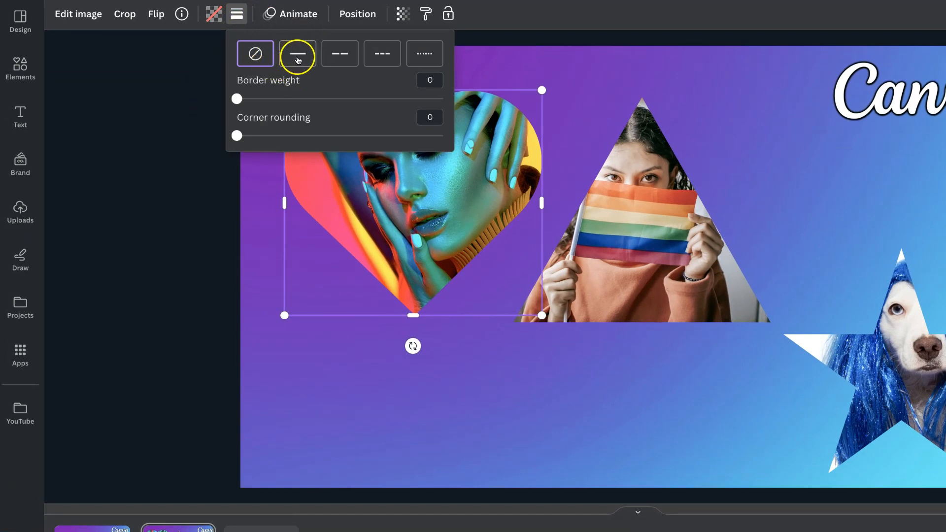
click(298, 53)
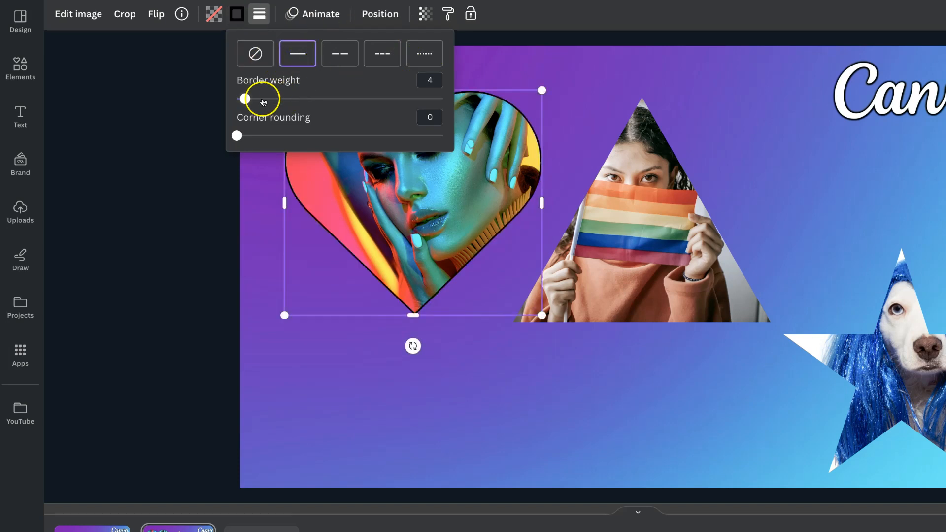
drag(246, 100, 270, 102)
mouse_move(238, 140)
mouse_down()
mouse_move(289, 138)
mouse_move(248, 139)
mouse_up()
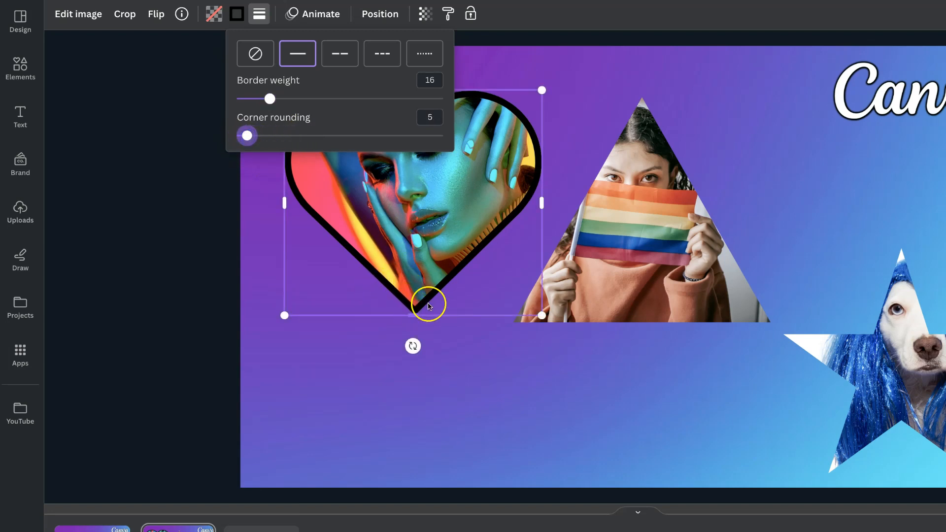
drag(247, 136, 330, 146)
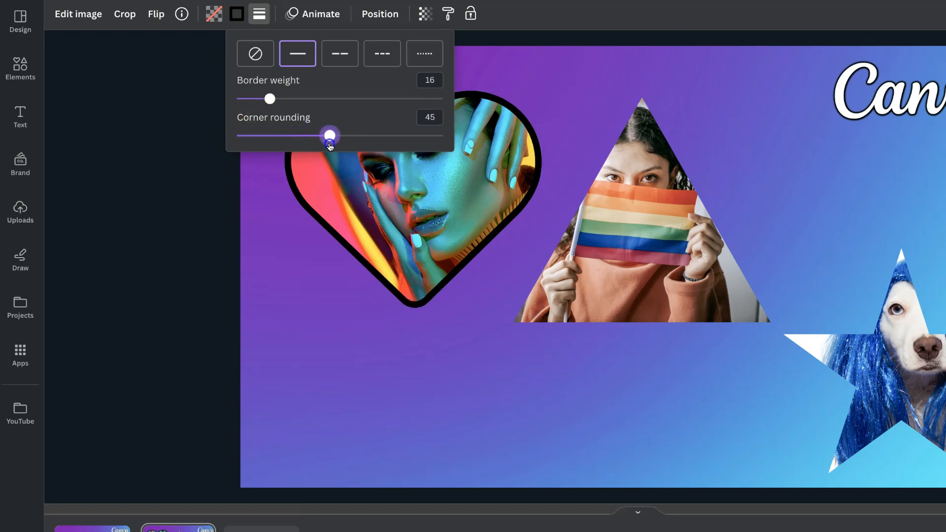
- Give the triangle frame a long-dashed border with a weight of 23
click(553, 337)
click(619, 228)
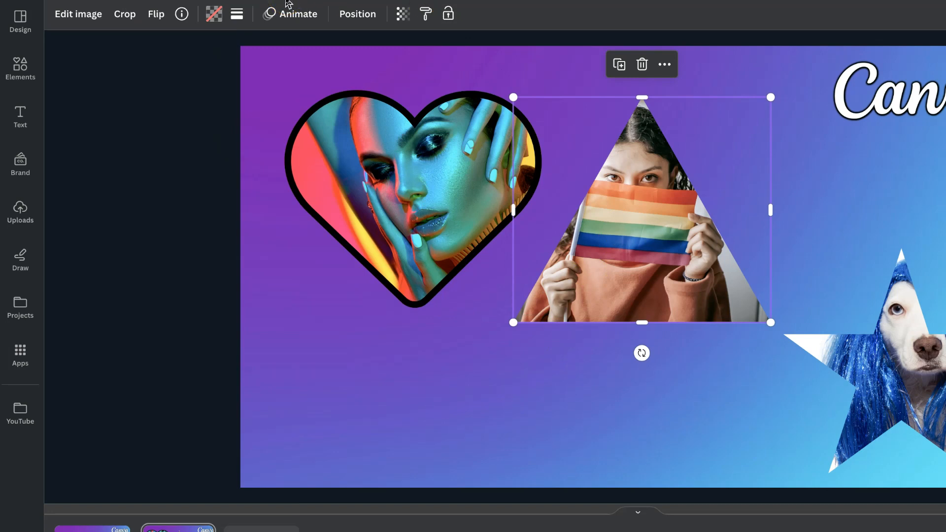
click(236, 14)
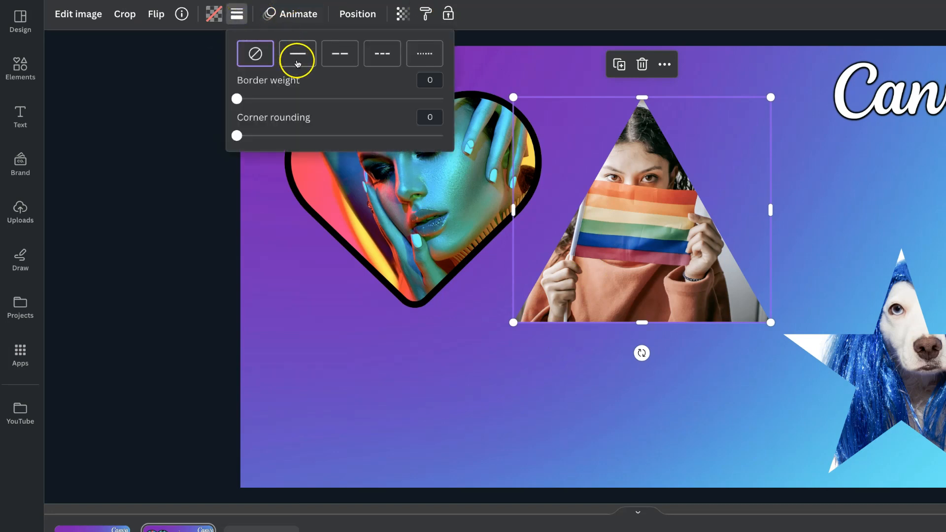
click(340, 54)
drag(245, 98, 284, 98)
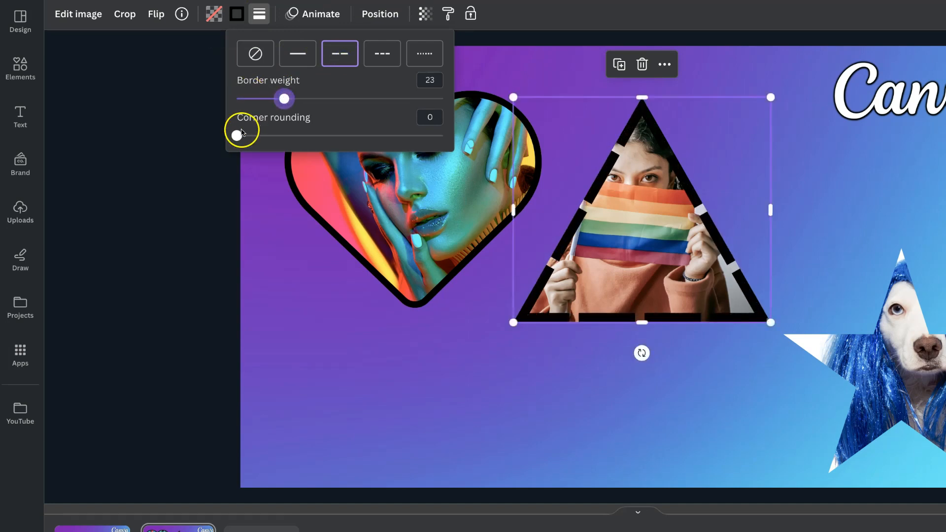
click(661, 396)
- Give the star frame a solid border with a weight of 15
click(916, 372)
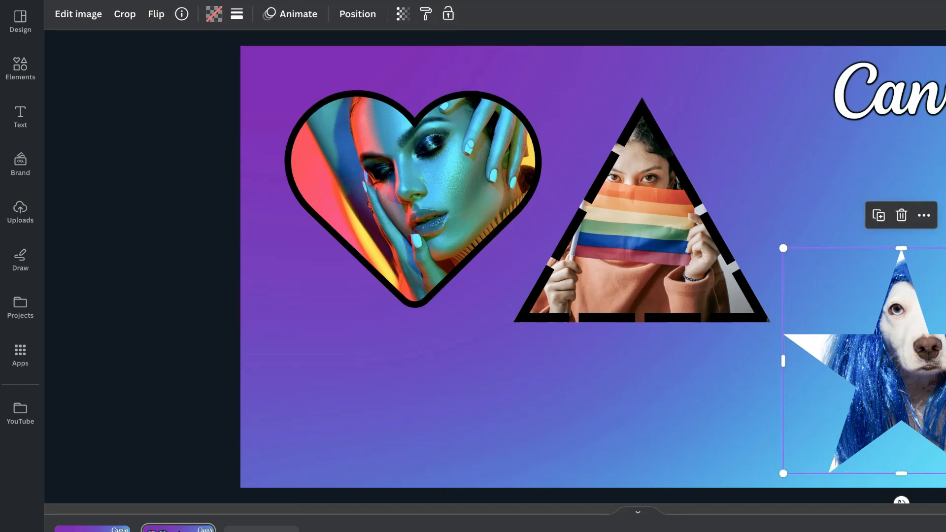
click(237, 14)
click(297, 54)
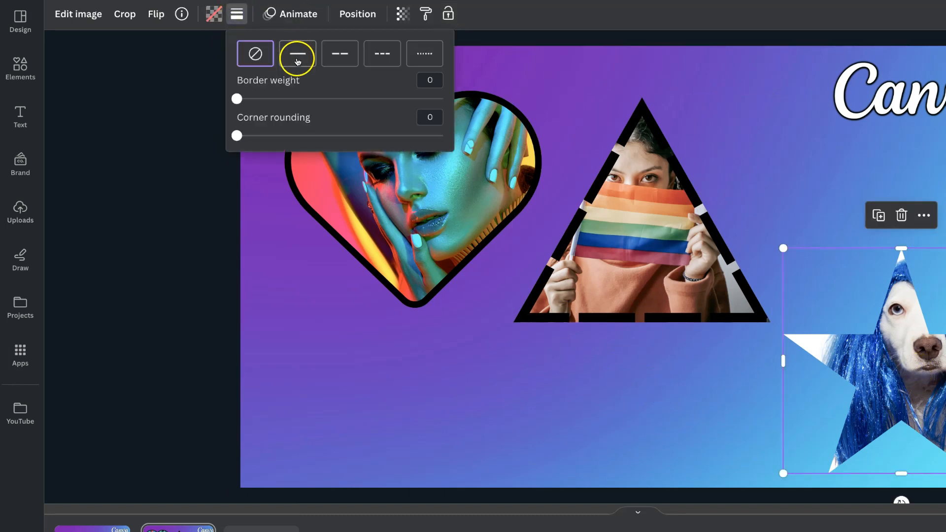
drag(245, 98, 268, 99)
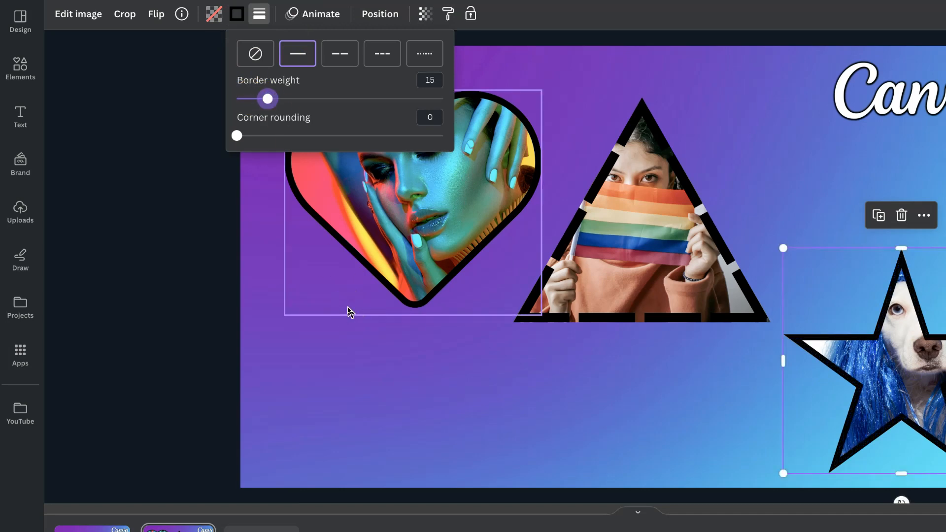
- Change the star frame's border color to a custom red, #FA0000
click(237, 15)
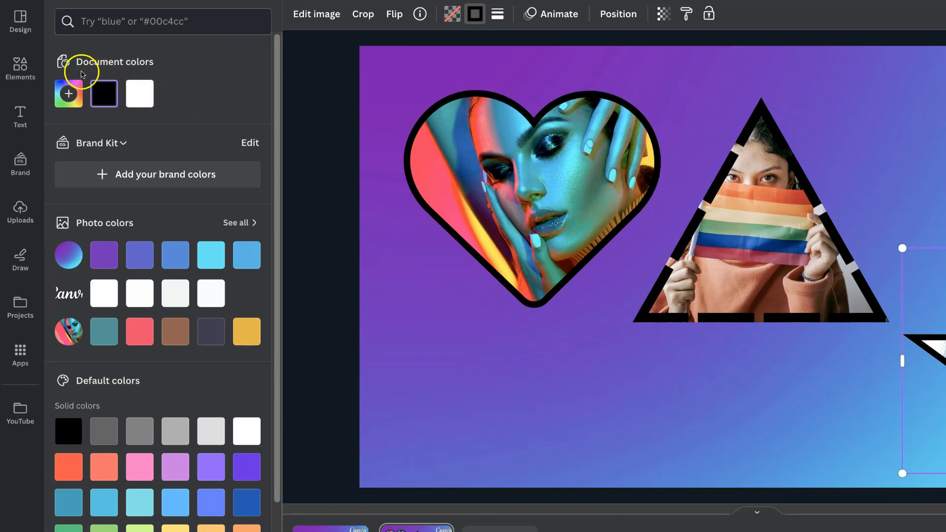
click(70, 101)
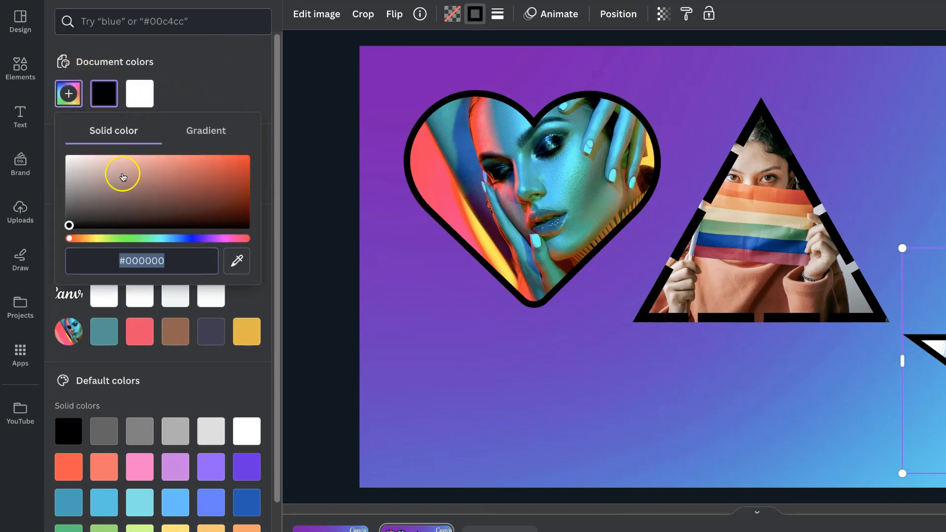
drag(70, 225, 246, 157)
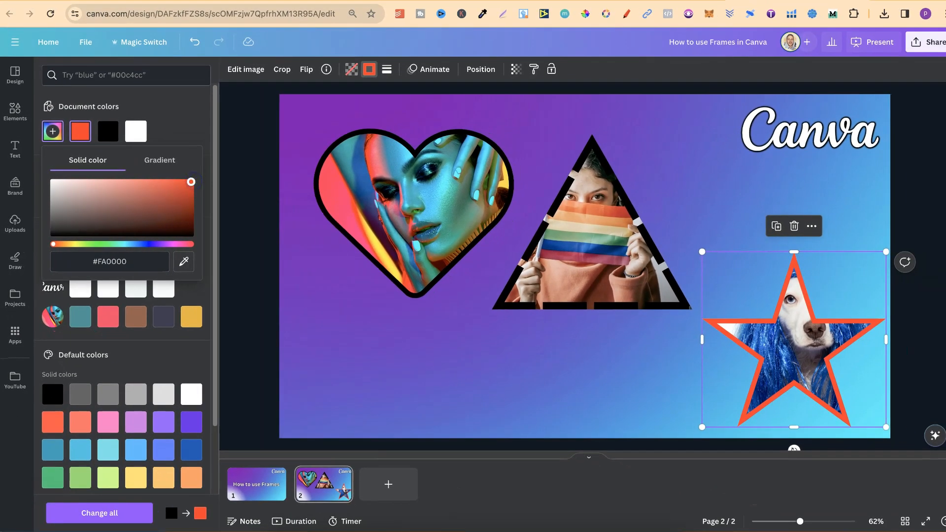
click(515, 363)
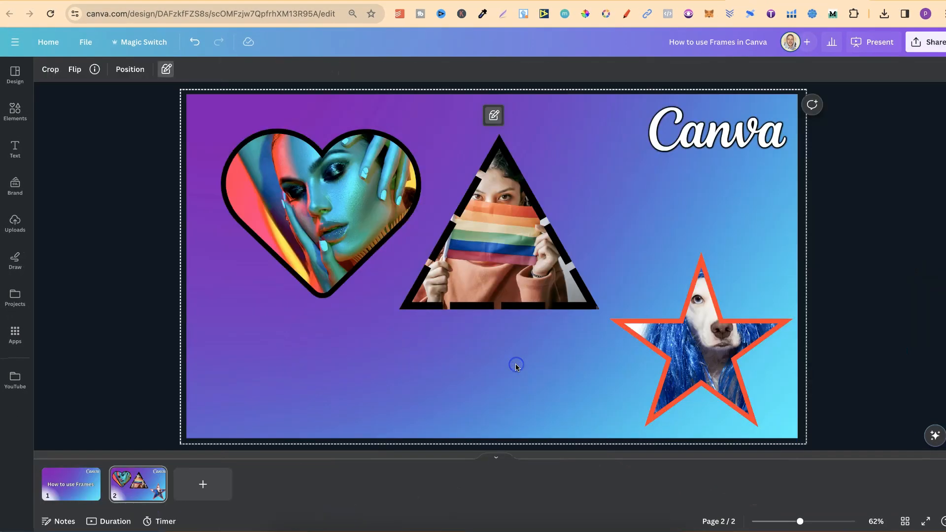
- Try filling the heart frame with the yellow-to-orange default gradient, and undo the fill
click(321, 212)
click(166, 69)
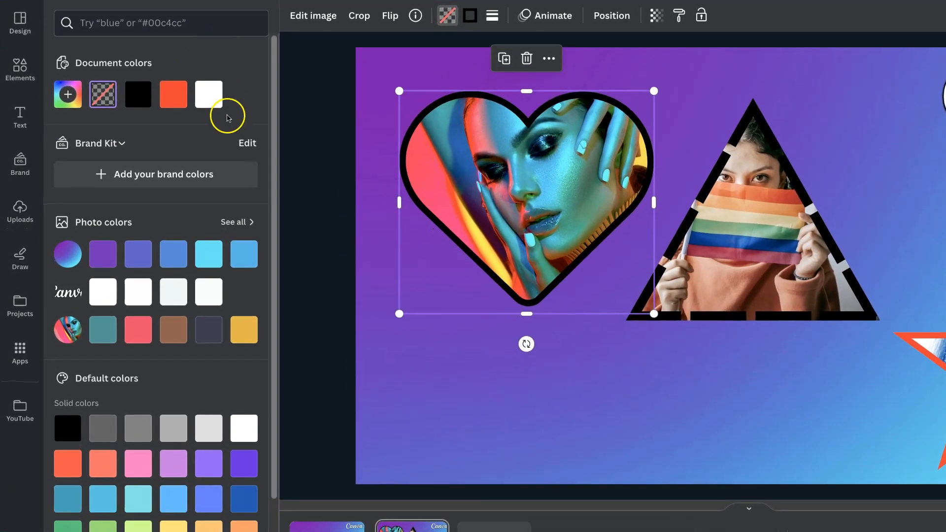
click(71, 95)
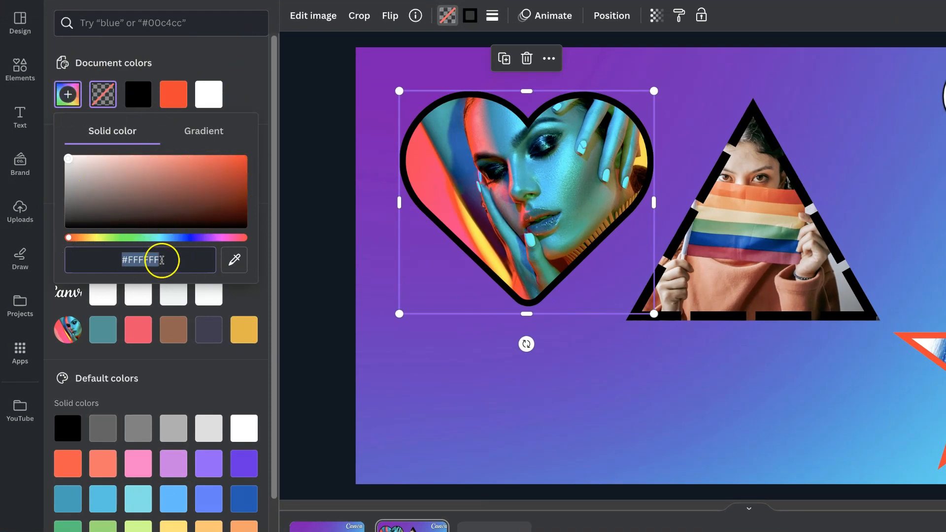
click(240, 380)
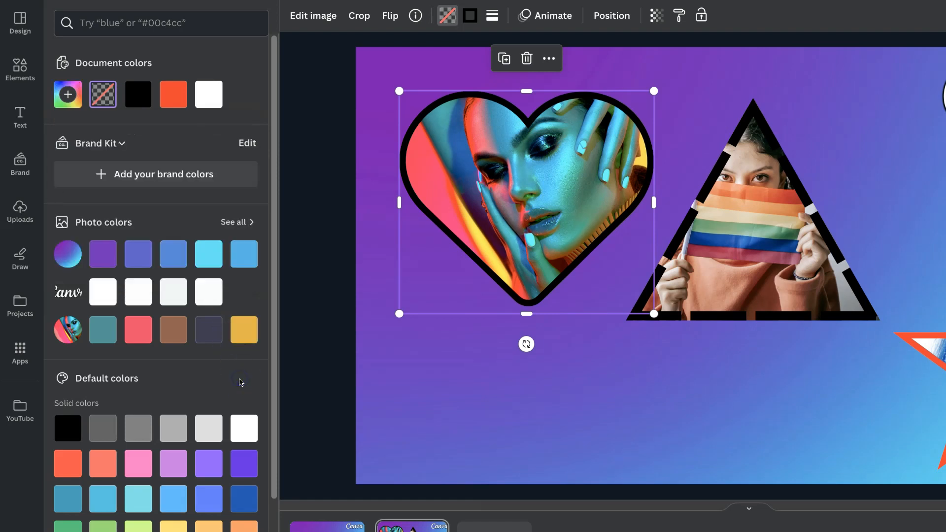
scroll(241, 382, down, 3)
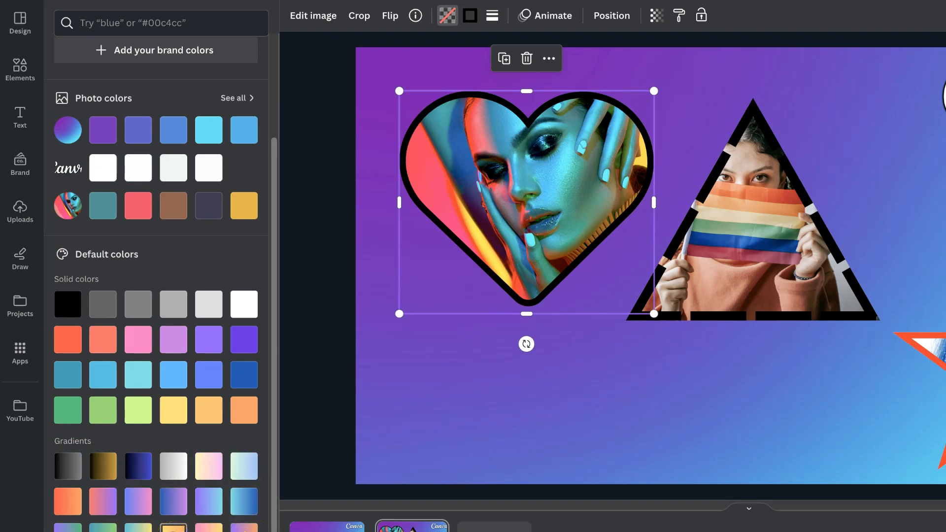
click(174, 528)
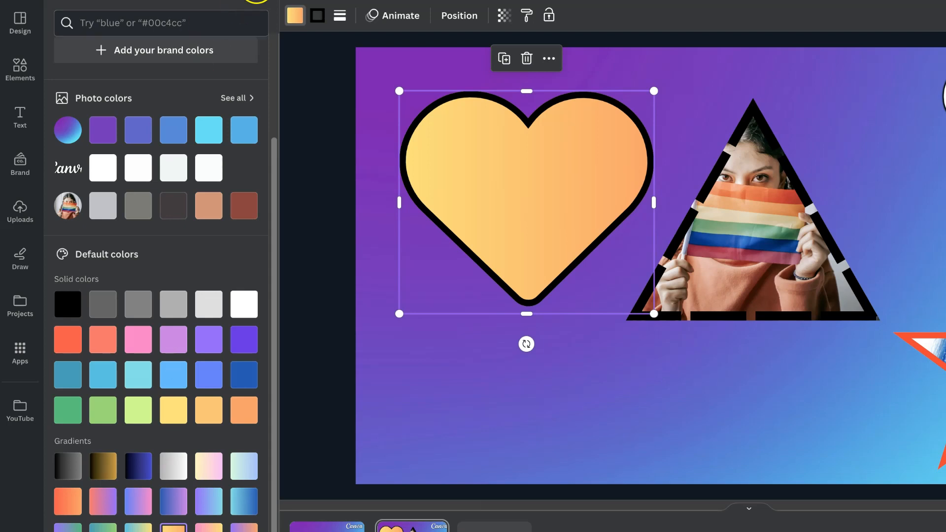
key(ctrl+z)
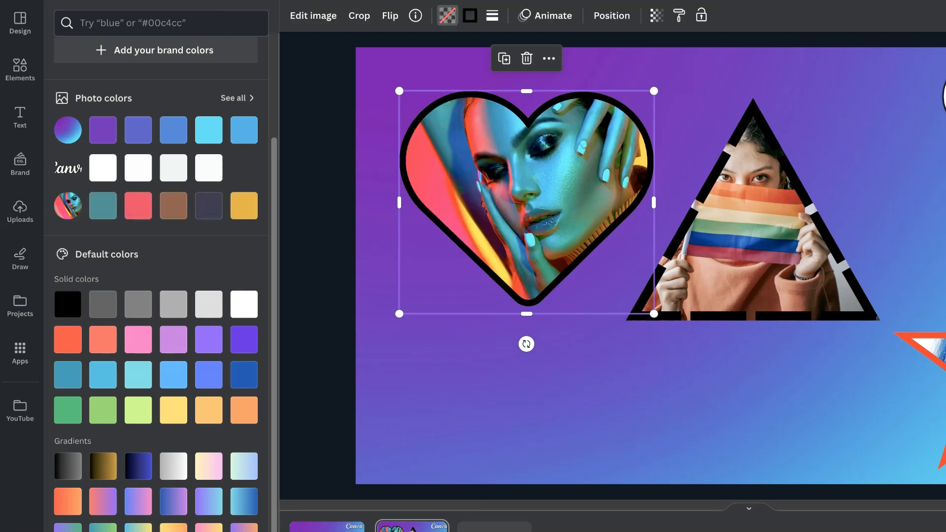
- Apply the yellow-to-orange default gradient to the heart frame's border and deselect the frame
click(470, 15)
scroll(174, 328, down, 3)
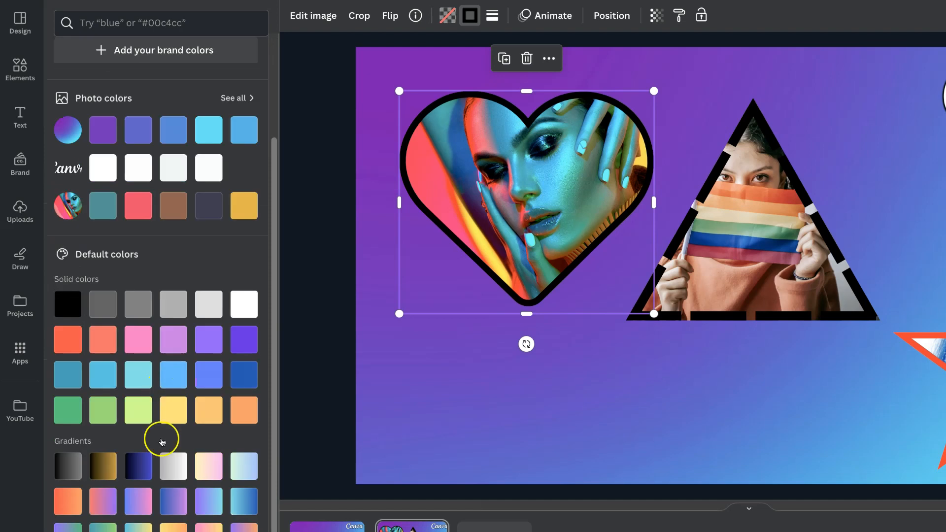
click(173, 527)
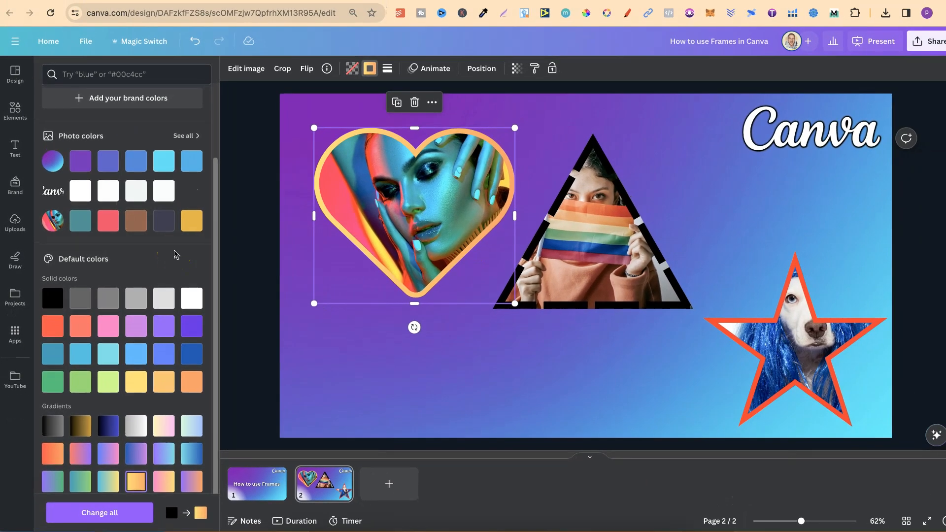
scroll(204, 252, up, 2)
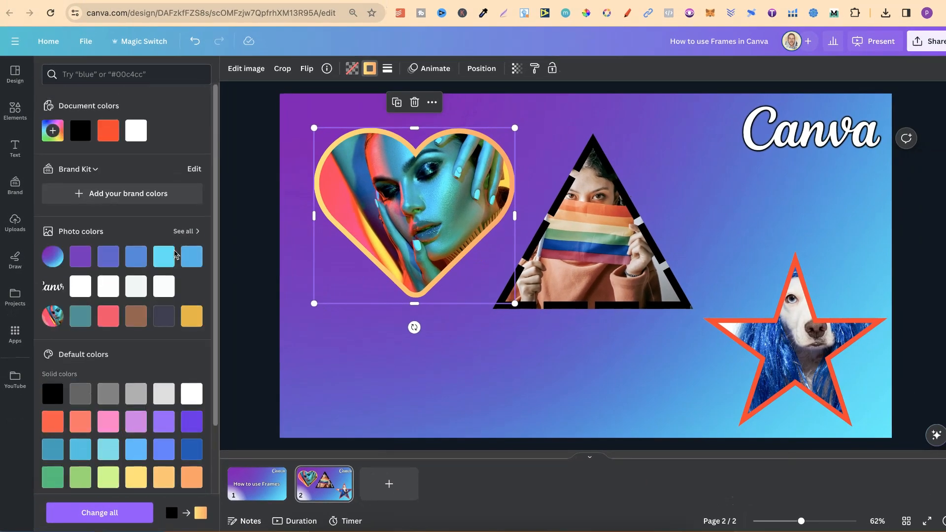
click(247, 271)
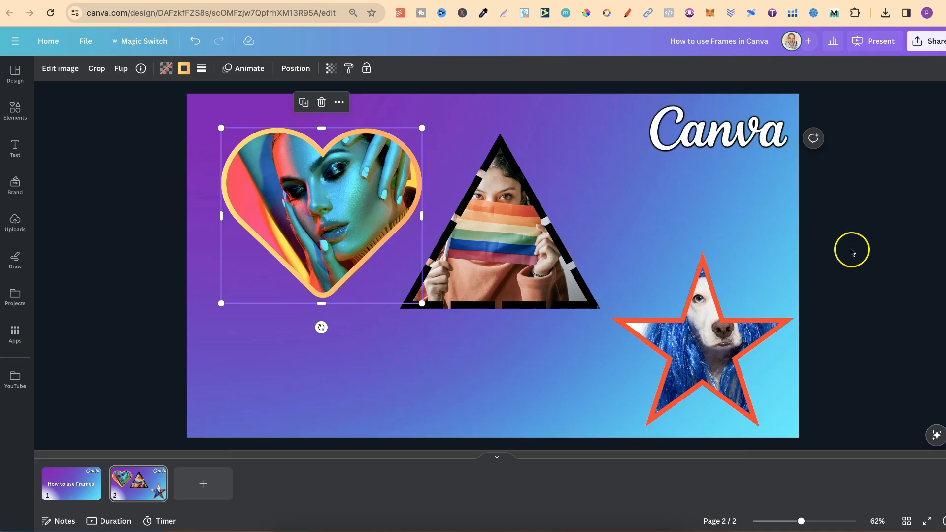
click(853, 251)
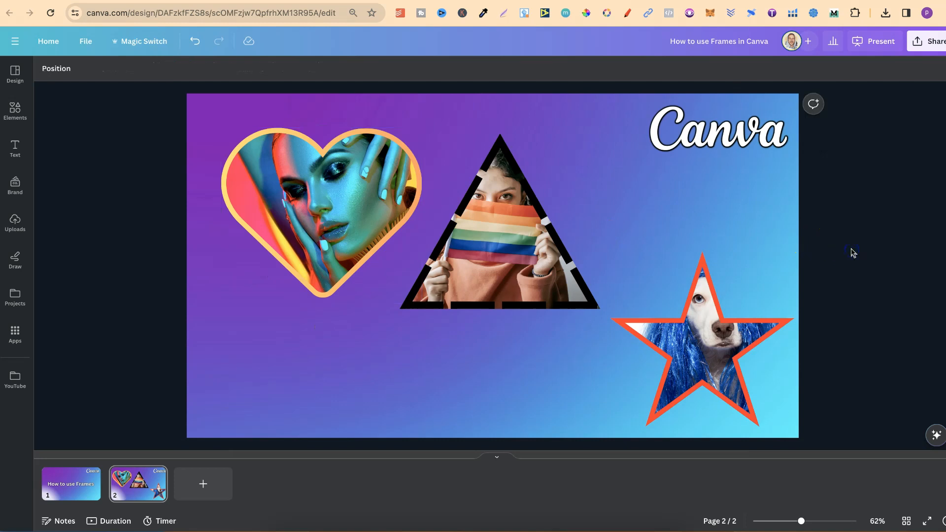